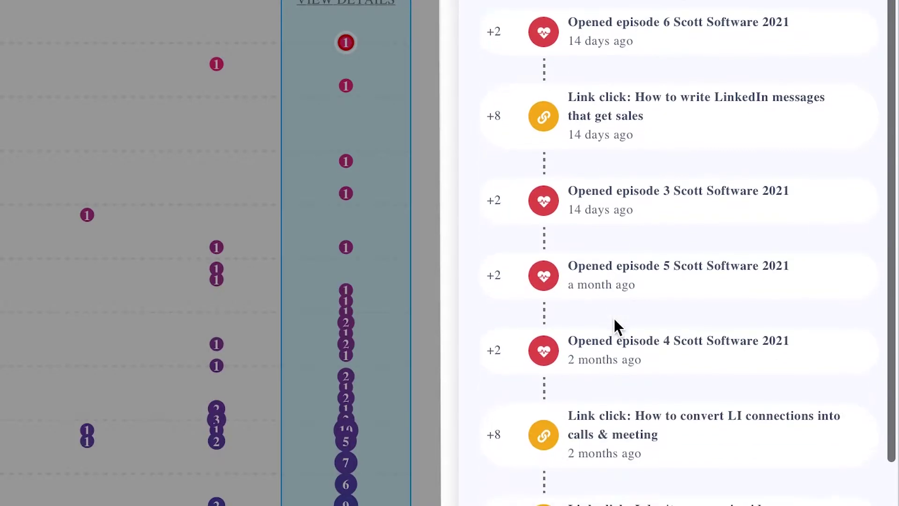
{"action": "scroll", "coordinate": [614, 318], "scroll_direction": "down", "scroll_amount": 1}
{"action": "scroll", "coordinate": [614, 318], "scroll_direction": "down", "scroll_amount": 1}
{"action": "scroll", "coordinate": [615, 320], "scroll_direction": "down", "scroll_amount": 1}
{"action": "scroll", "coordinate": [614, 320], "scroll_direction": "down", "scroll_amount": 2}
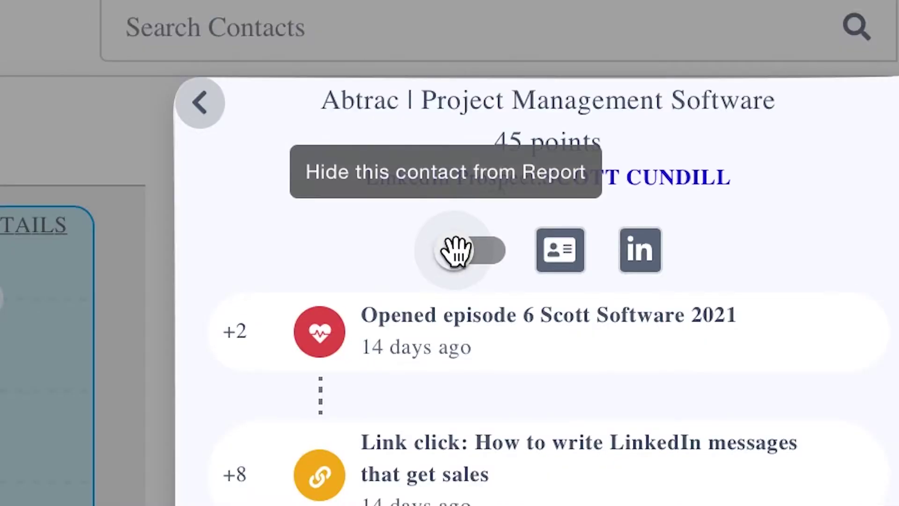
Step: Switch on the Abtrac contact's toggle and open their LinkedIn profile
{"action": "left_click", "coordinate": [457, 250]}
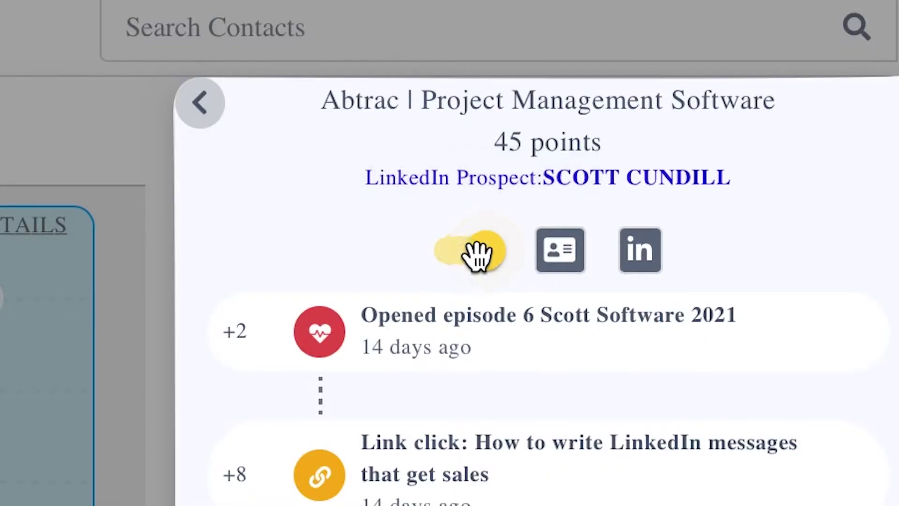
{"action": "left_click", "coordinate": [641, 267]}
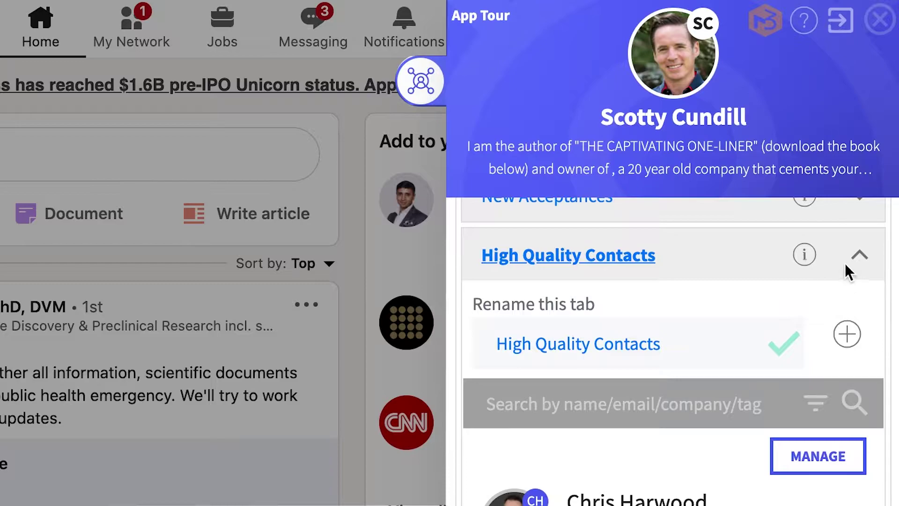
Step: Expand Great Conversations, then collapse, re-expand and collapse Deals in Progress in the sidebar
{"action": "left_click", "coordinate": [854, 266]}
{"action": "left_click", "coordinate": [582, 316]}
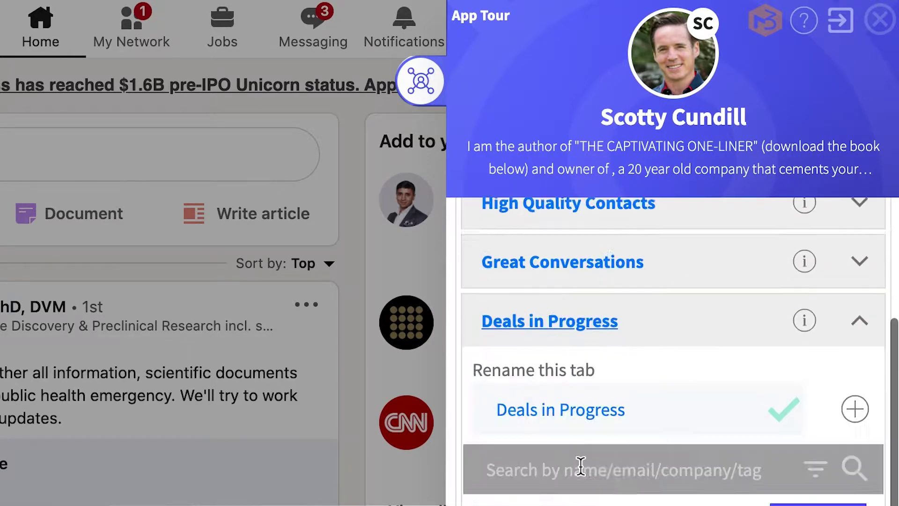
{"action": "scroll", "coordinate": [580, 466], "scroll_direction": "up", "scroll_amount": 1}
{"action": "left_click", "coordinate": [570, 398]}
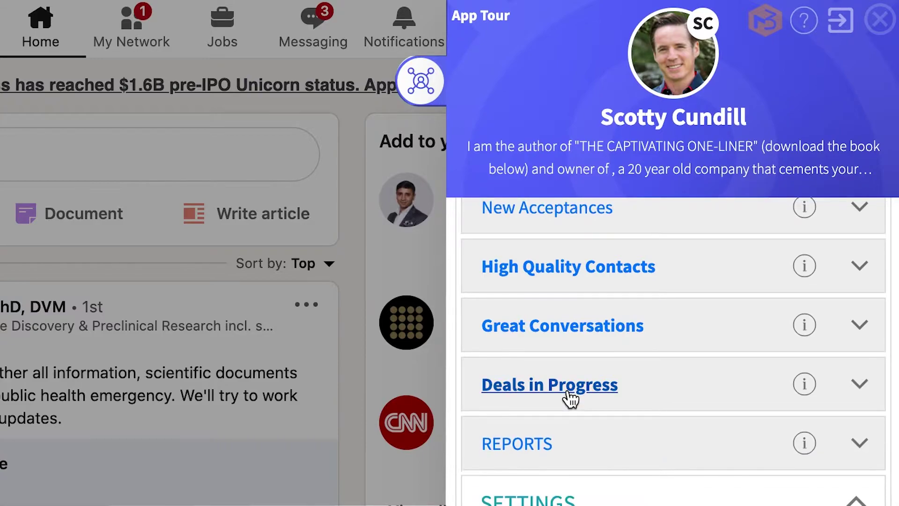
{"action": "left_click", "coordinate": [570, 398]}
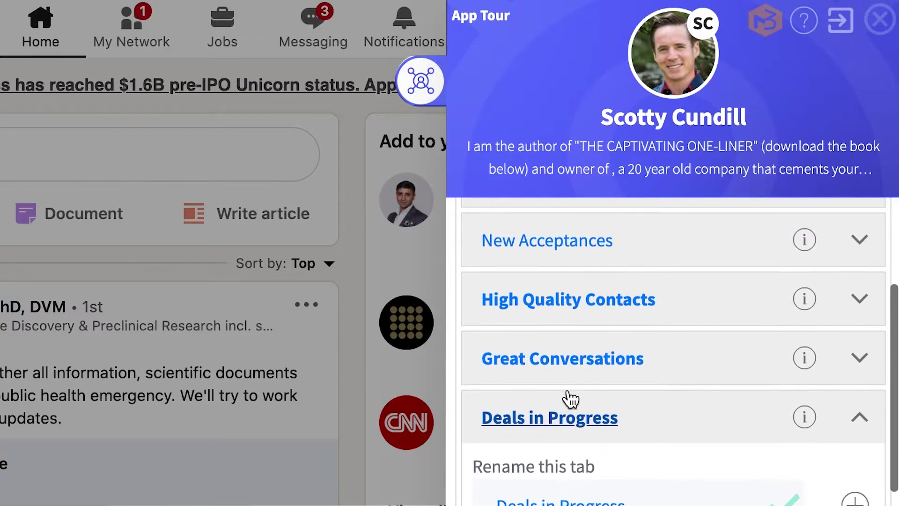
{"action": "left_click", "coordinate": [864, 395]}
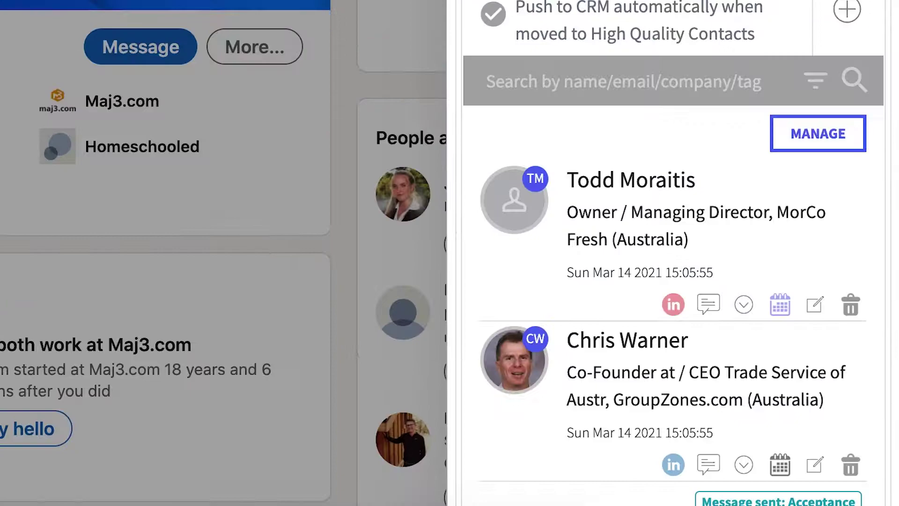
Step: Mark the Follow up reminder complete with the 'Asked to set up meeting' tag
{"action": "left_click", "coordinate": [557, 100]}
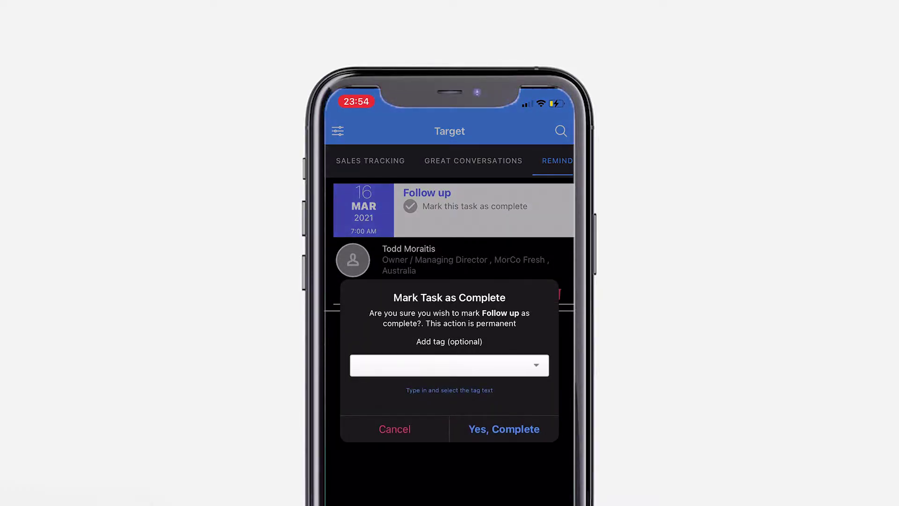
{"action": "left_click", "coordinate": [449, 401]}
{"action": "left_click", "coordinate": [504, 428]}
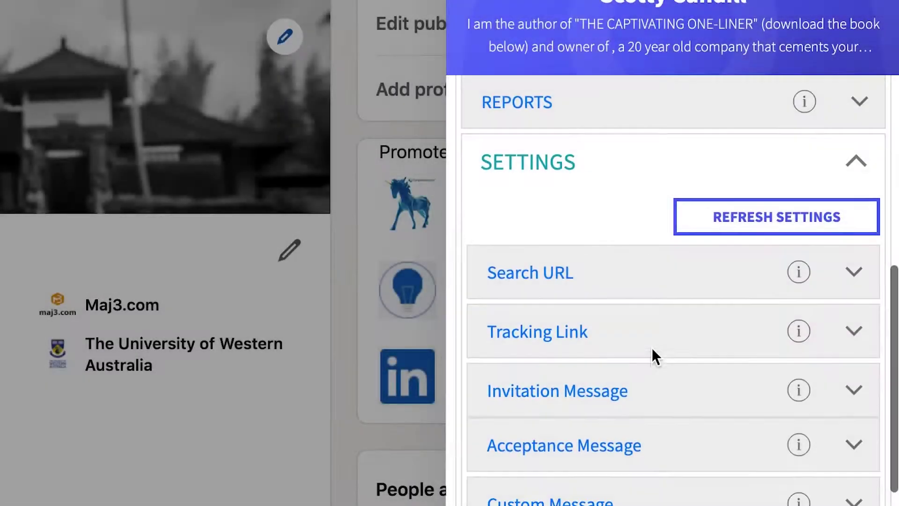
{"action": "scroll", "coordinate": [652, 347], "scroll_direction": "down", "scroll_amount": 3}
{"action": "scroll", "coordinate": [652, 348], "scroll_direction": "down", "scroll_amount": 1}
{"action": "scroll", "coordinate": [652, 357], "scroll_direction": "down", "scroll_amount": 2}
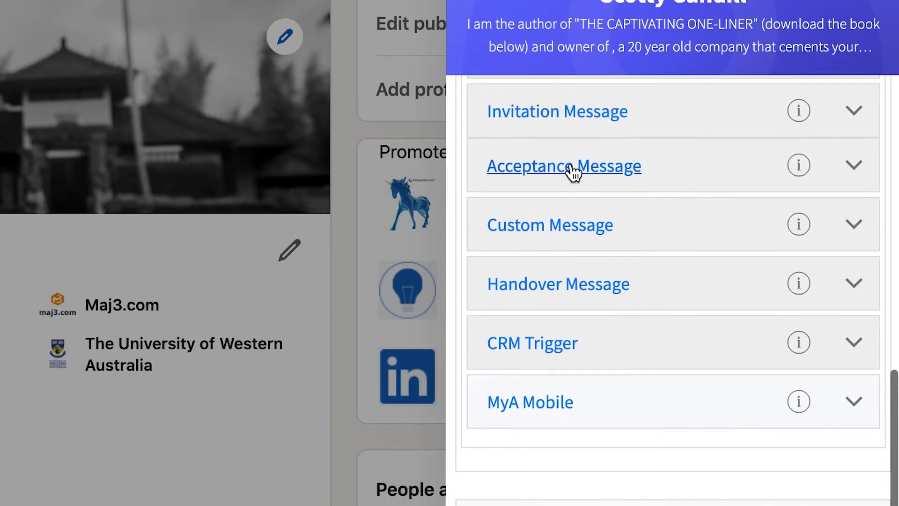
Step: Preview the Invitation, Acceptance and Custom message templates, then draft the pre-filled acceptance message
{"action": "left_click", "coordinate": [573, 126]}
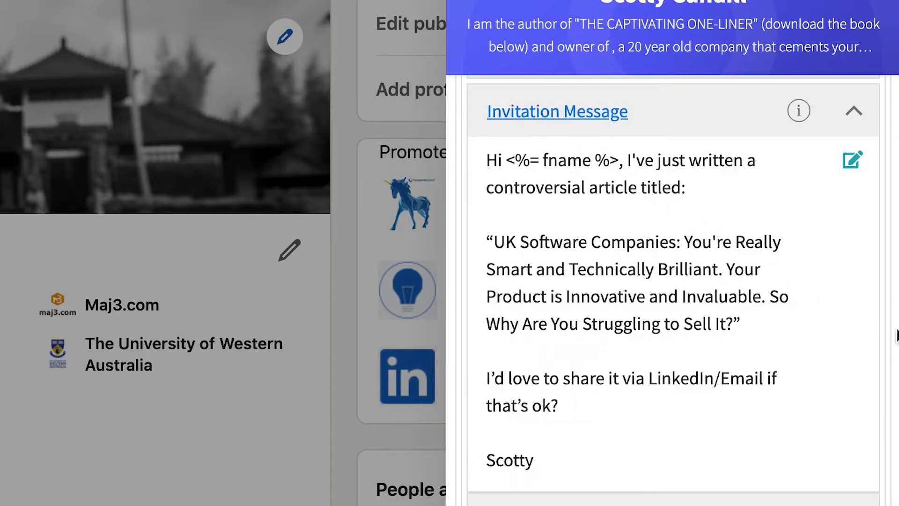
{"action": "left_click", "coordinate": [852, 114]}
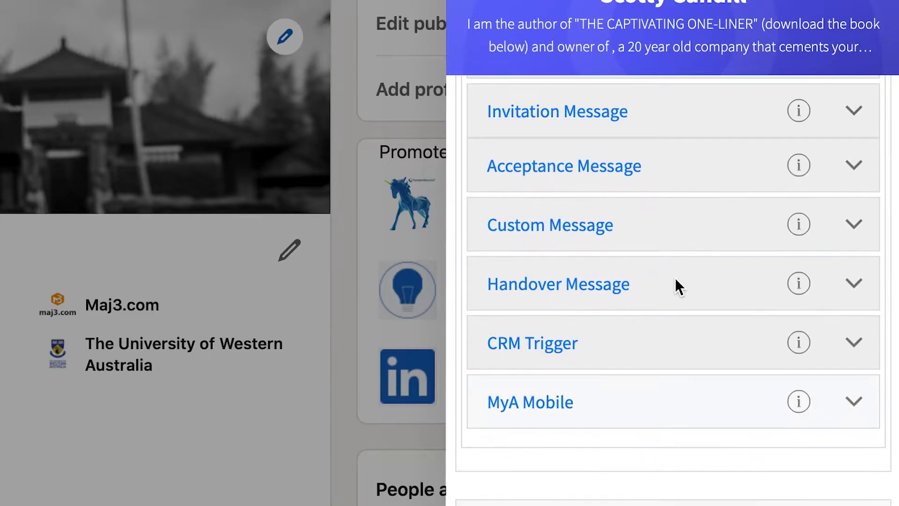
{"action": "scroll", "coordinate": [674, 279], "scroll_direction": "down", "scroll_amount": 1}
{"action": "left_click", "coordinate": [582, 106]}
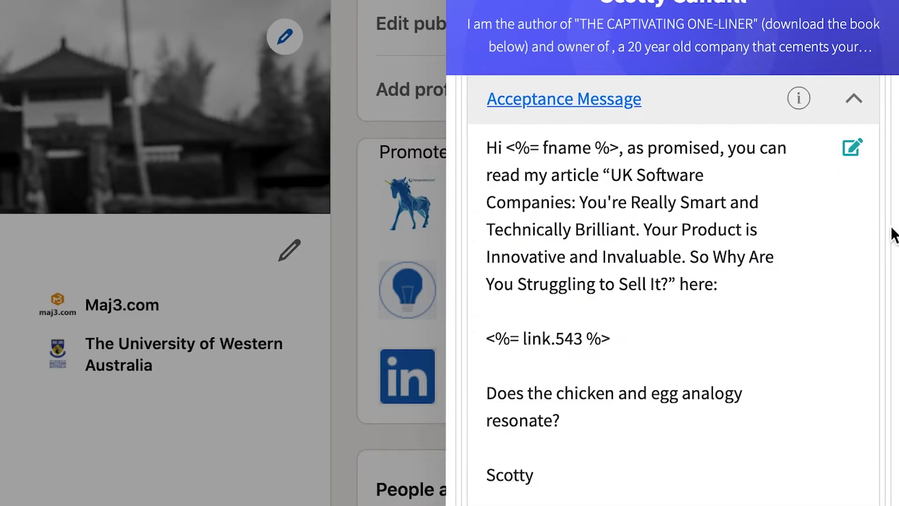
{"action": "left_click", "coordinate": [855, 103]}
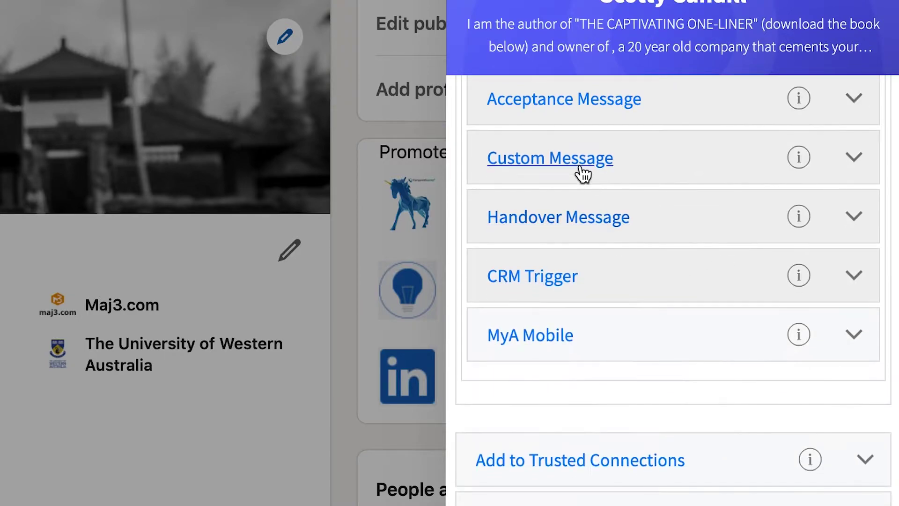
{"action": "left_click", "coordinate": [582, 173]}
{"action": "scroll", "coordinate": [678, 343], "scroll_direction": "down", "scroll_amount": 1}
{"action": "scroll", "coordinate": [678, 343], "scroll_direction": "down", "scroll_amount": 1}
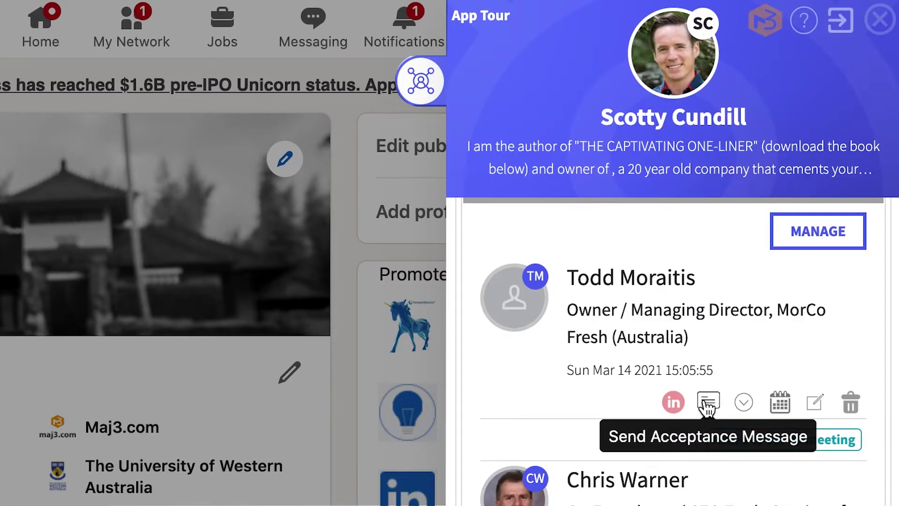
{"action": "left_click", "coordinate": [707, 401]}
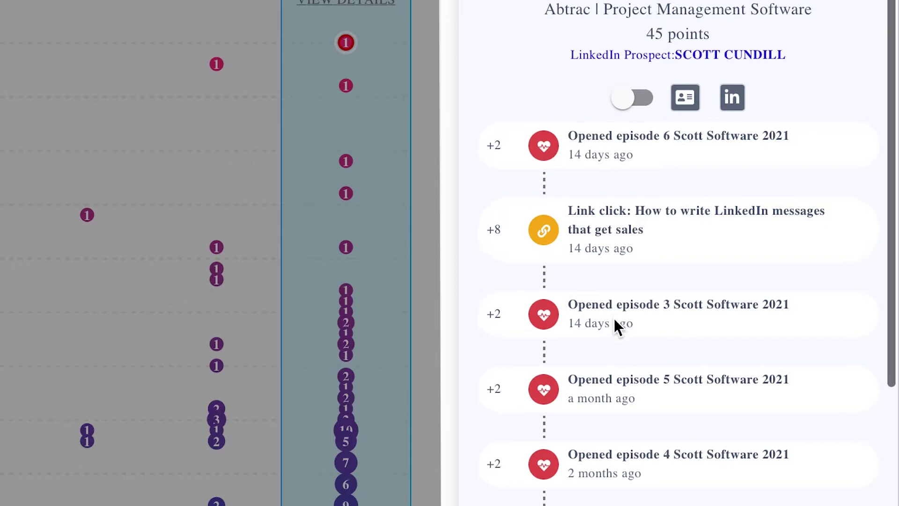
{"action": "scroll", "coordinate": [615, 325], "scroll_direction": "down", "scroll_amount": 3}
{"action": "scroll", "coordinate": [614, 320], "scroll_direction": "down", "scroll_amount": 1}
{"action": "scroll", "coordinate": [613, 320], "scroll_direction": "down", "scroll_amount": 1}
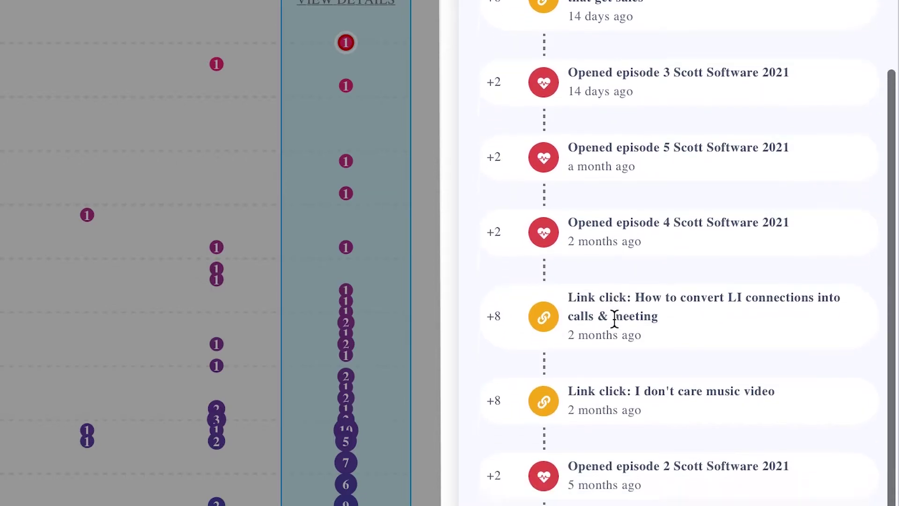
{"action": "scroll", "coordinate": [613, 318], "scroll_direction": "down", "scroll_amount": 2}
{"action": "scroll", "coordinate": [614, 319], "scroll_direction": "down", "scroll_amount": 1}
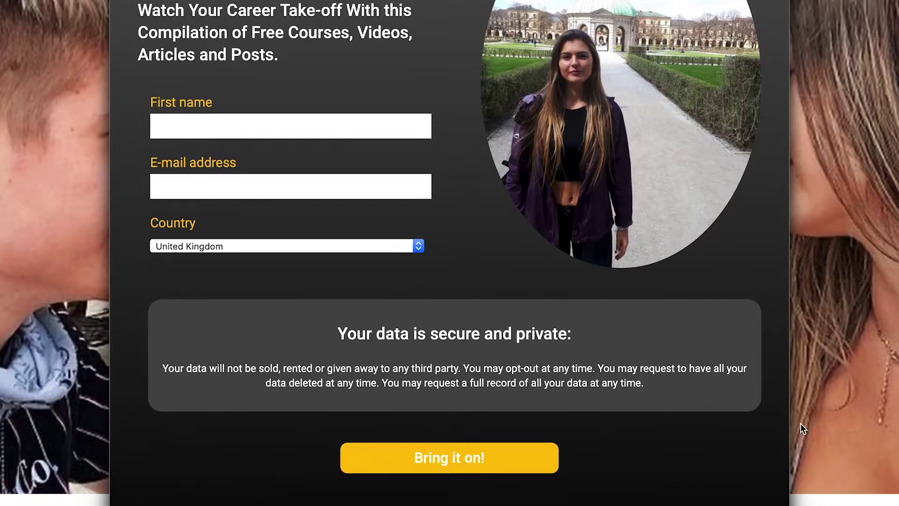
{"action": "scroll", "coordinate": [800, 423], "scroll_direction": "down", "scroll_amount": 3}
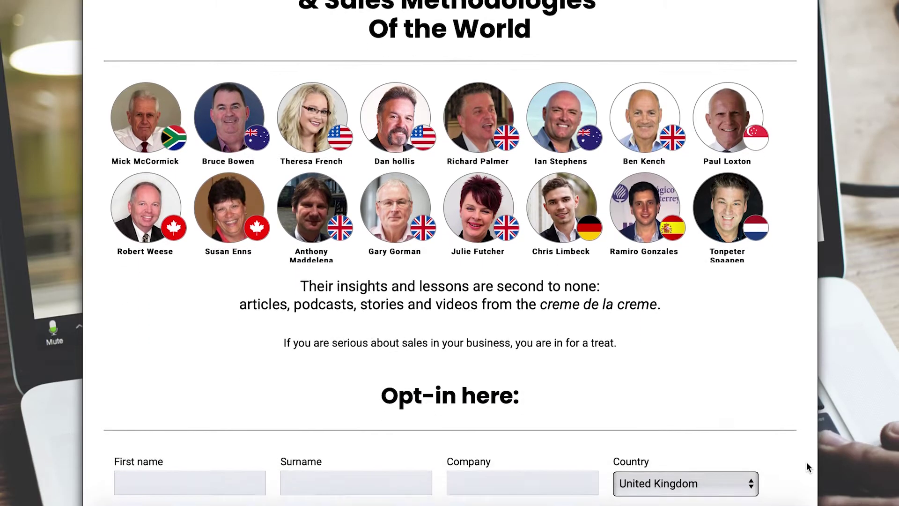
{"action": "scroll", "coordinate": [806, 466], "scroll_direction": "down", "scroll_amount": 1}
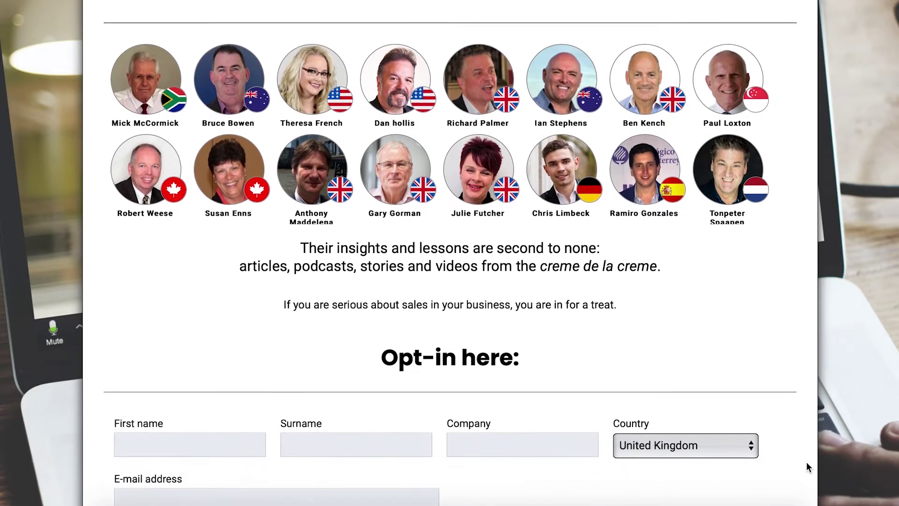
{"action": "scroll", "coordinate": [806, 466], "scroll_direction": "down", "scroll_amount": 2}
{"action": "scroll", "coordinate": [806, 466], "scroll_direction": "down", "scroll_amount": 2}
{"action": "scroll", "coordinate": [806, 466], "scroll_direction": "down", "scroll_amount": 2}
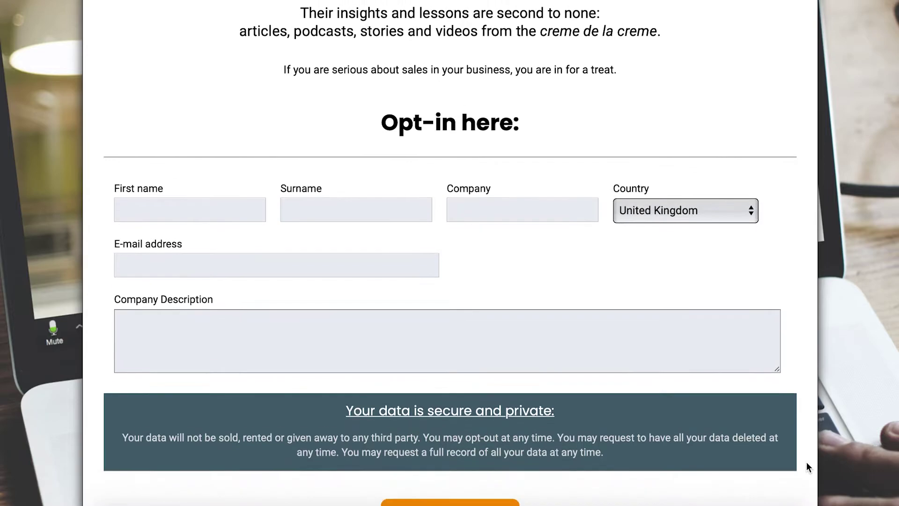
{"action": "scroll", "coordinate": [806, 461], "scroll_direction": "down", "scroll_amount": 1}
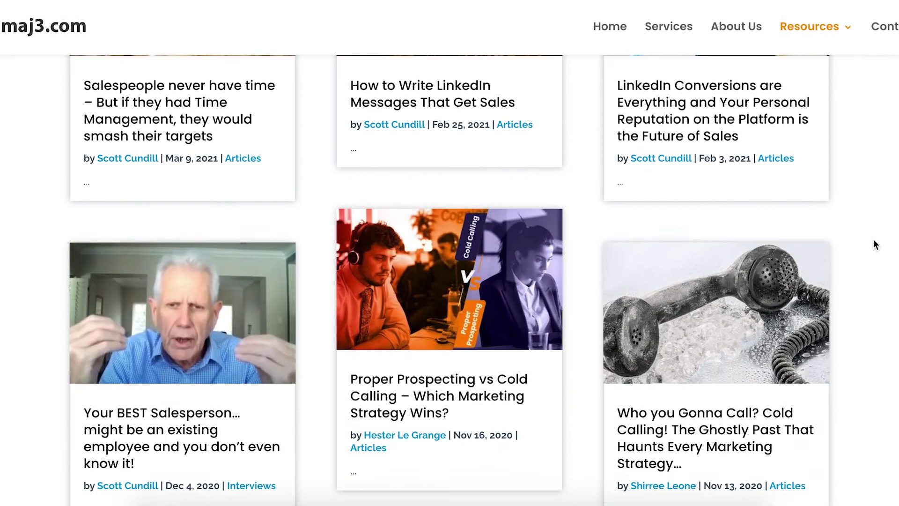
{"action": "scroll", "coordinate": [874, 243], "scroll_direction": "down", "scroll_amount": 3}
{"action": "scroll", "coordinate": [874, 244], "scroll_direction": "down", "scroll_amount": 2}
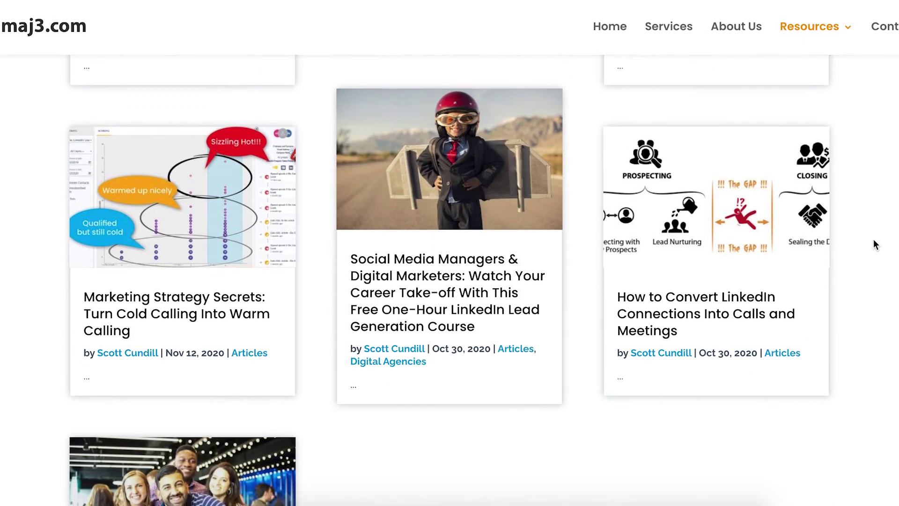
{"action": "scroll", "coordinate": [874, 244], "scroll_direction": "down", "scroll_amount": 3}
{"action": "scroll", "coordinate": [874, 244], "scroll_direction": "down", "scroll_amount": 2}
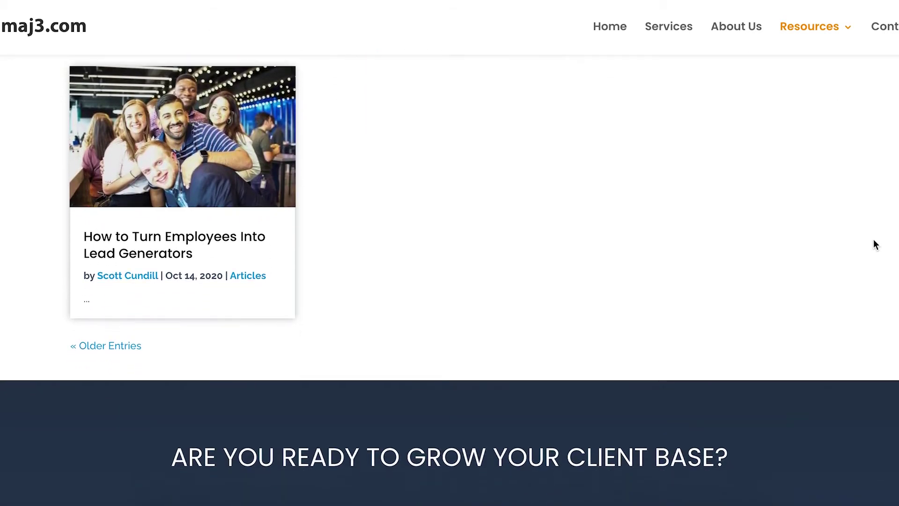
{"action": "scroll", "coordinate": [761, 200], "scroll_direction": "down", "scroll_amount": 4}
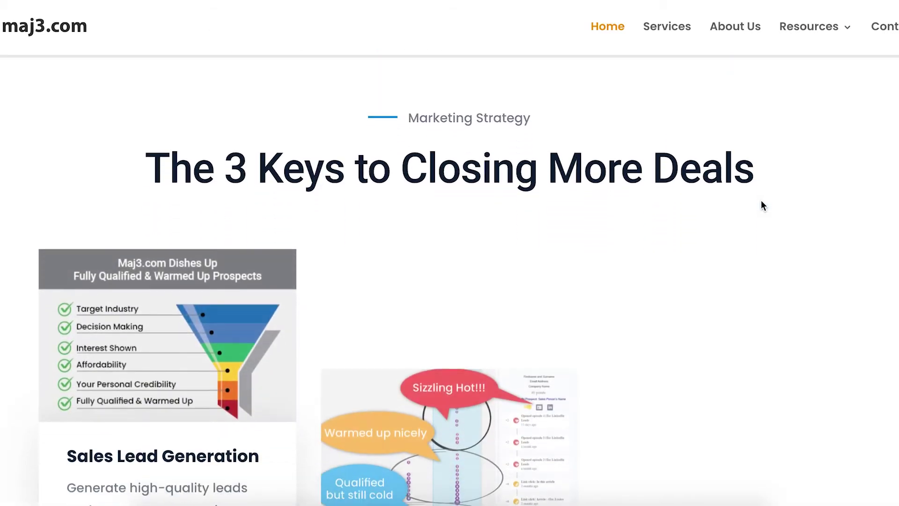
{"action": "scroll", "coordinate": [766, 257], "scroll_direction": "down", "scroll_amount": 1}
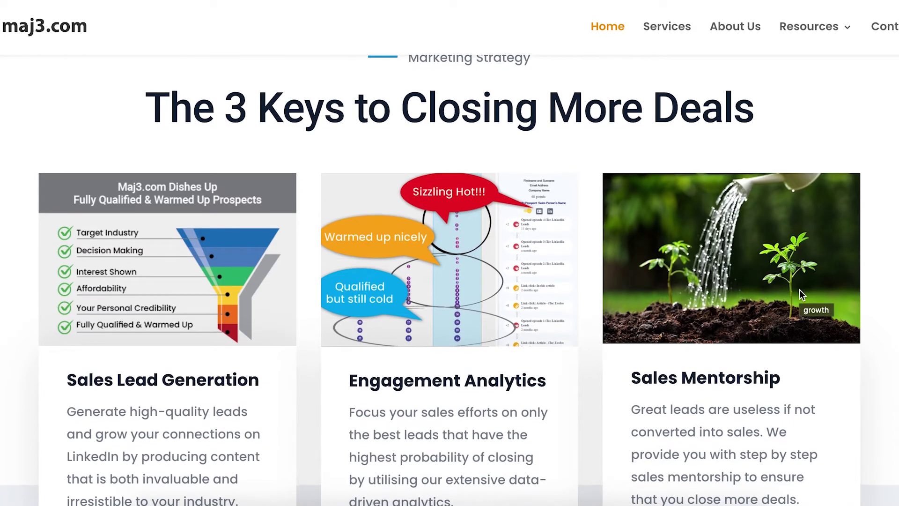
{"action": "scroll", "coordinate": [801, 295], "scroll_direction": "down", "scroll_amount": 1}
{"action": "scroll", "coordinate": [881, 317], "scroll_direction": "down", "scroll_amount": 2}
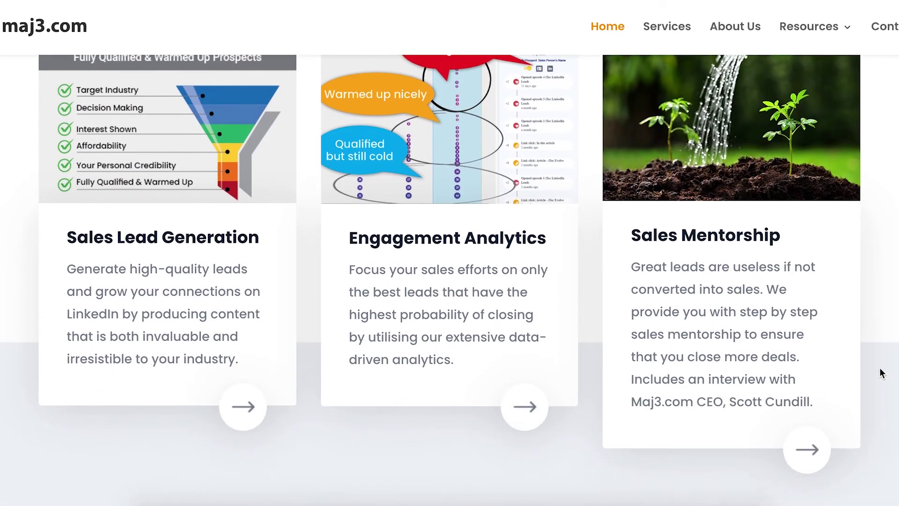
{"action": "scroll", "coordinate": [856, 216], "scroll_direction": "down", "scroll_amount": 1}
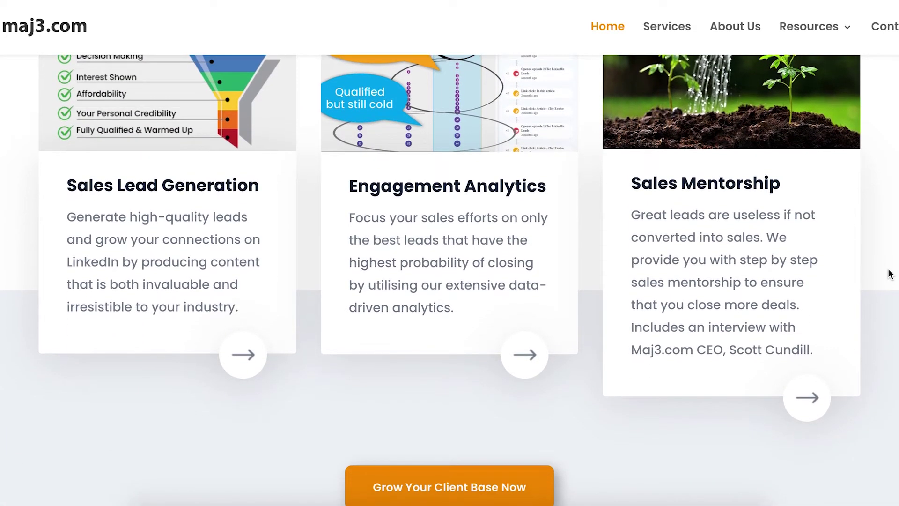